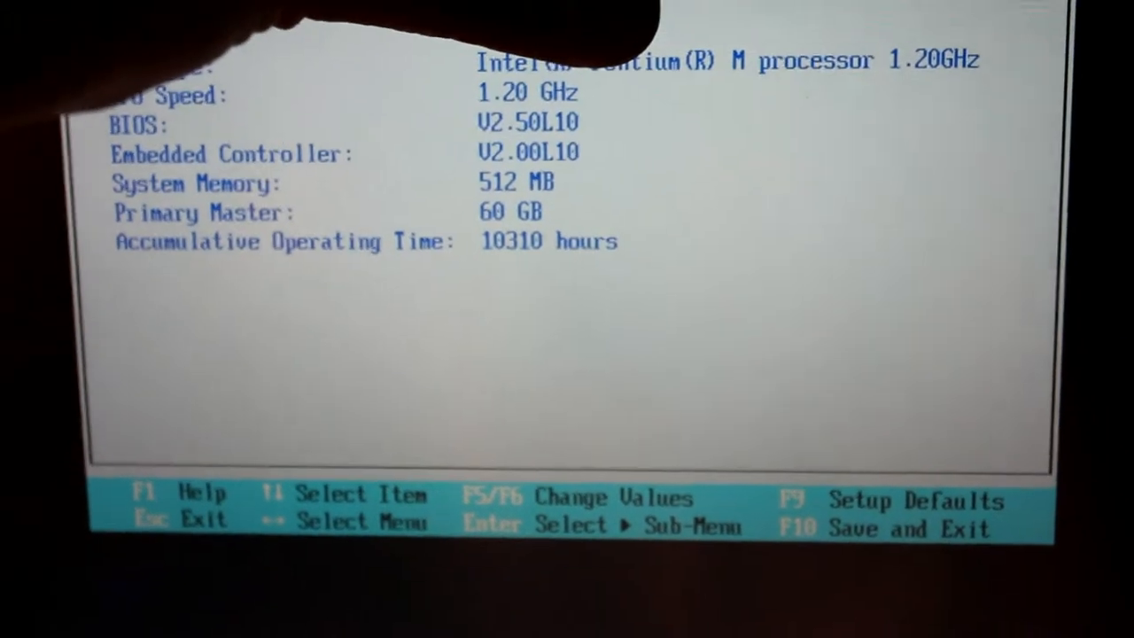
Switch the BIOS Setup view to the system time and date settings
key("Right")
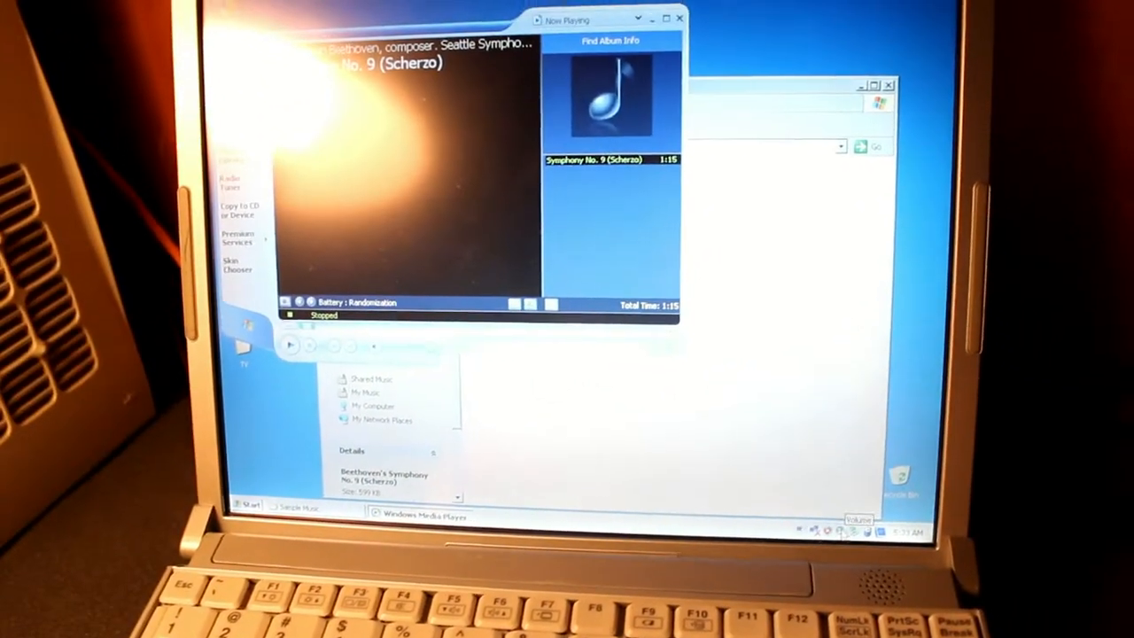
Bring up the Volume Control mixer and start playing Symphony No. 9 (Scherzo)
double_click(849, 530)
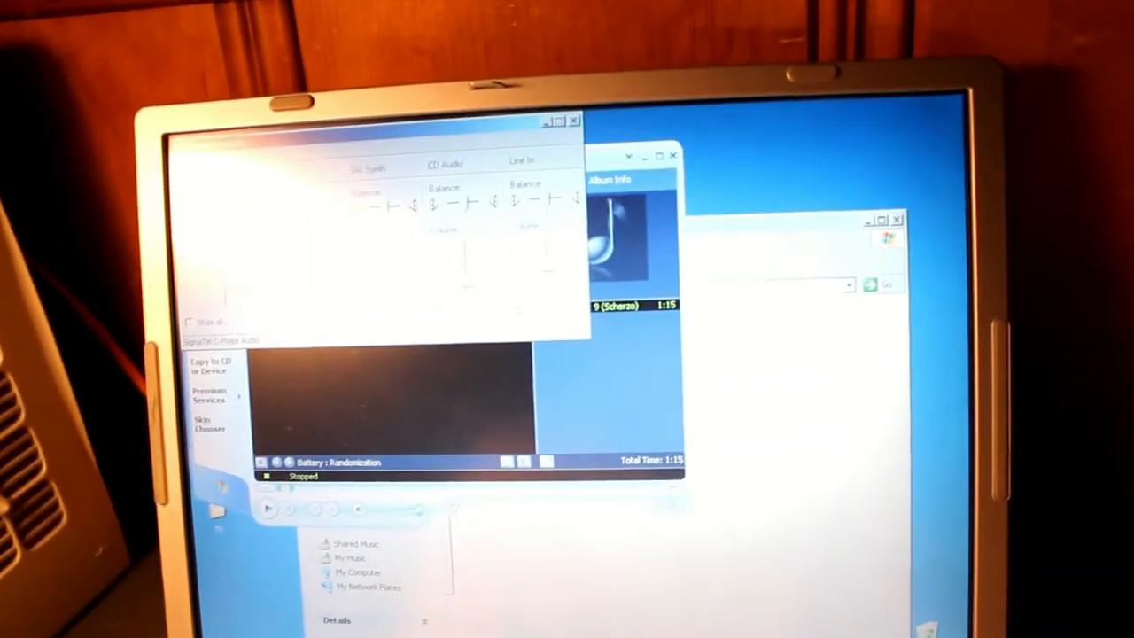
left_click(268, 508)
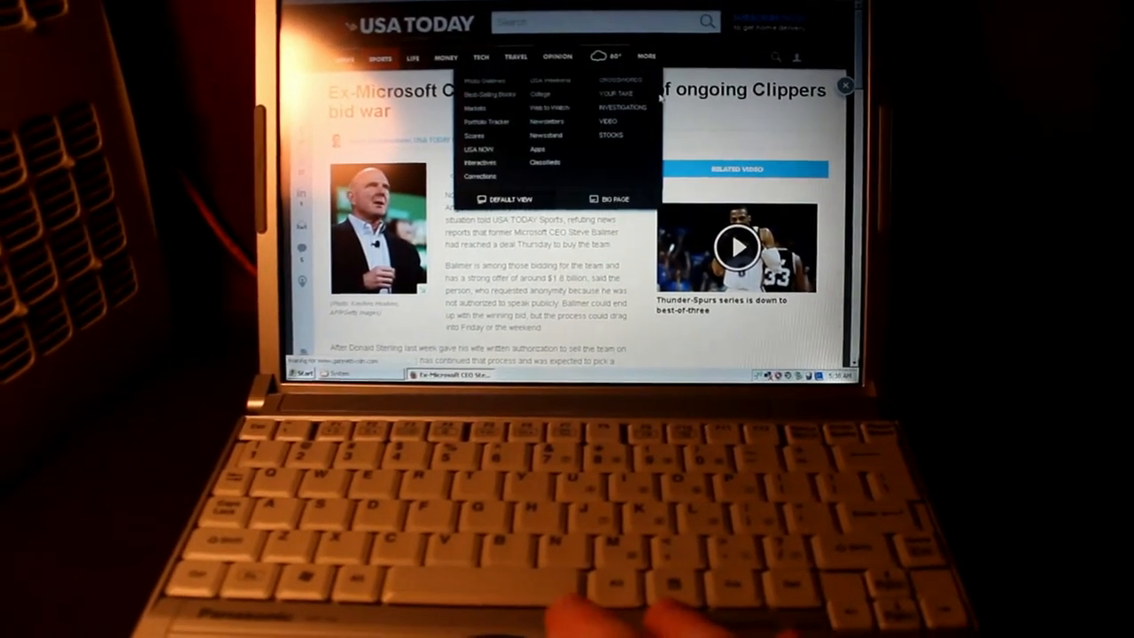
scroll(567, 222, "down", 6)
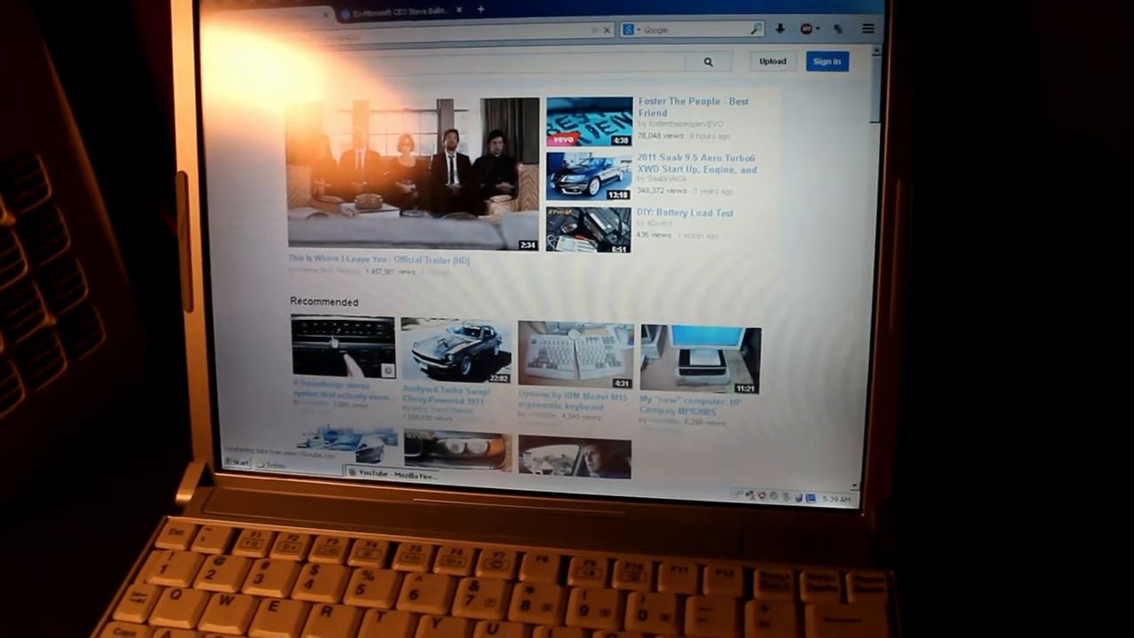
Start the recommended Soundesign stereo system video and watch it full screen
left_click(334, 344)
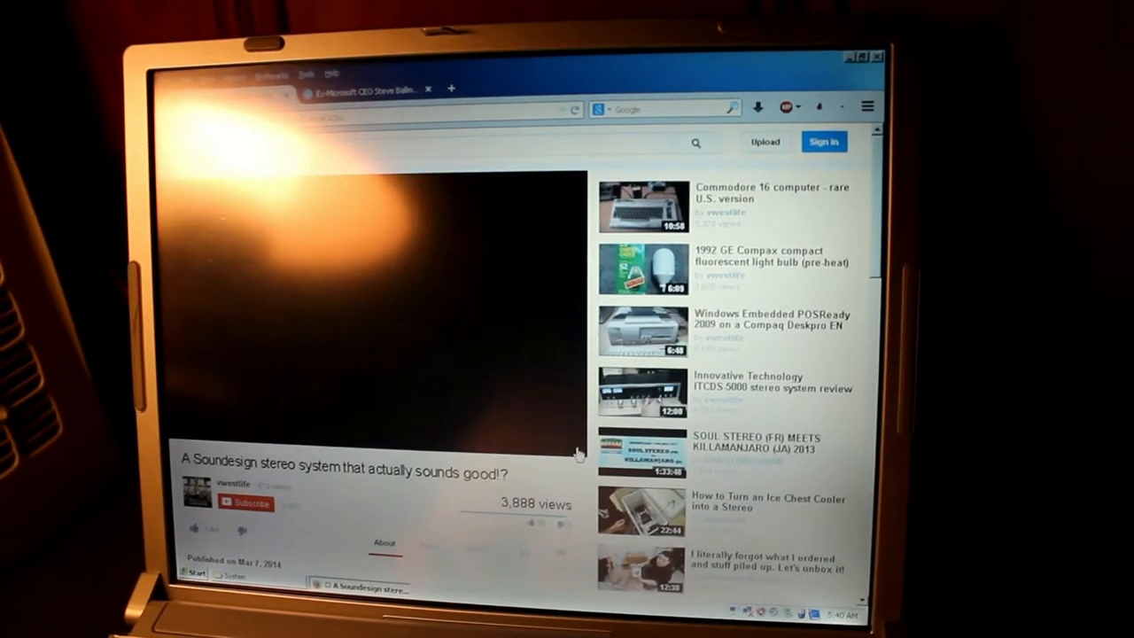
left_click(578, 452)
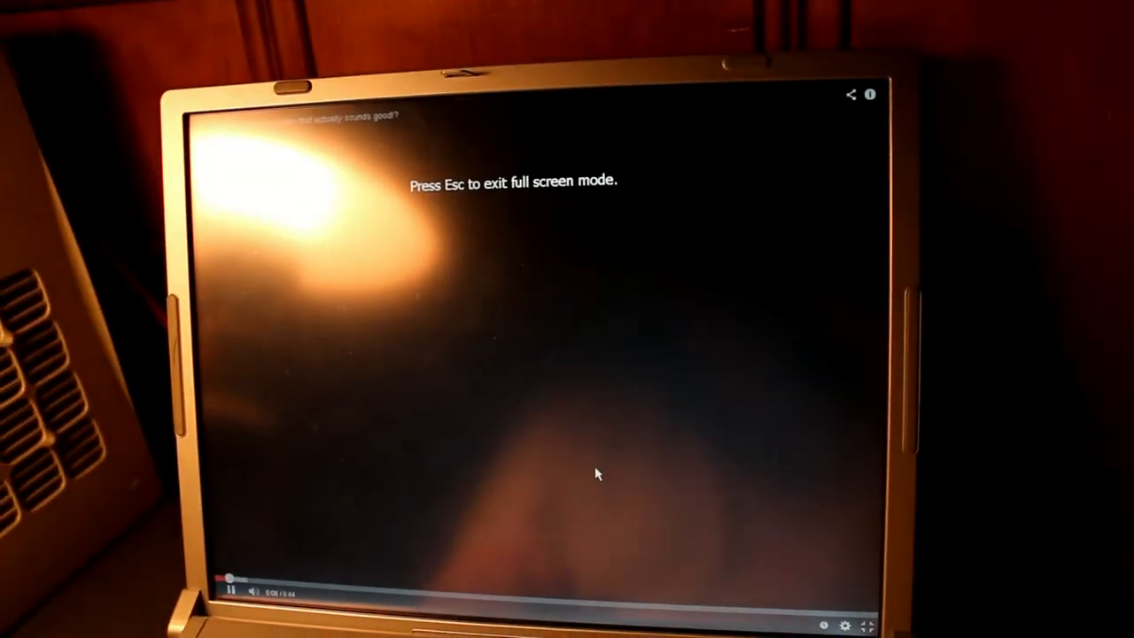